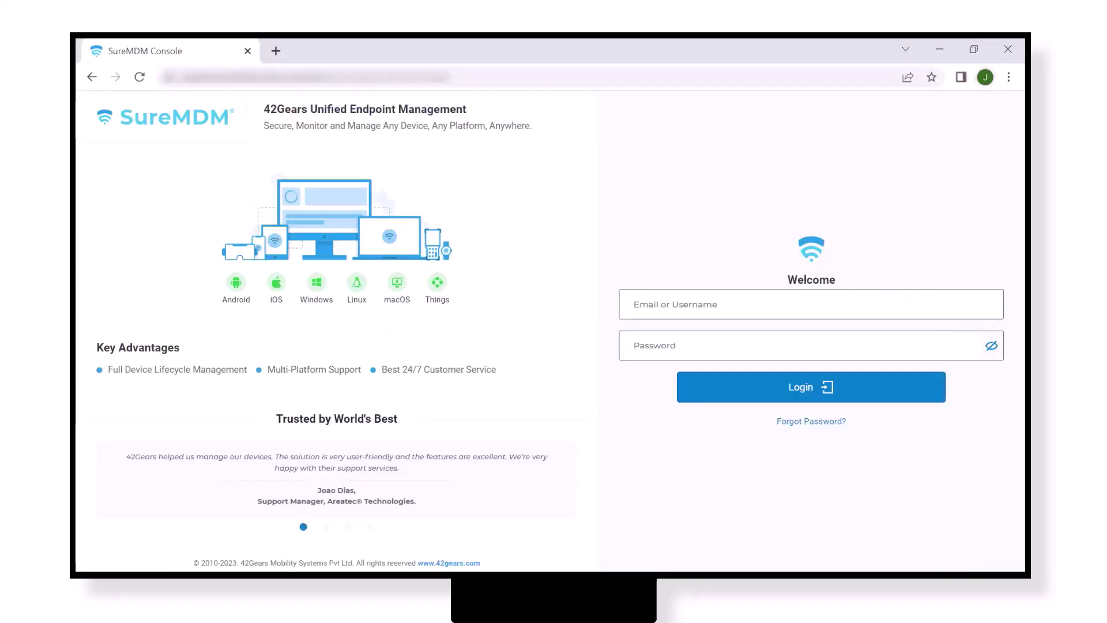
Log in to the SureMDM Console with the account username and password.
text(username)
key(Tab)
text(***********)
key(Return)
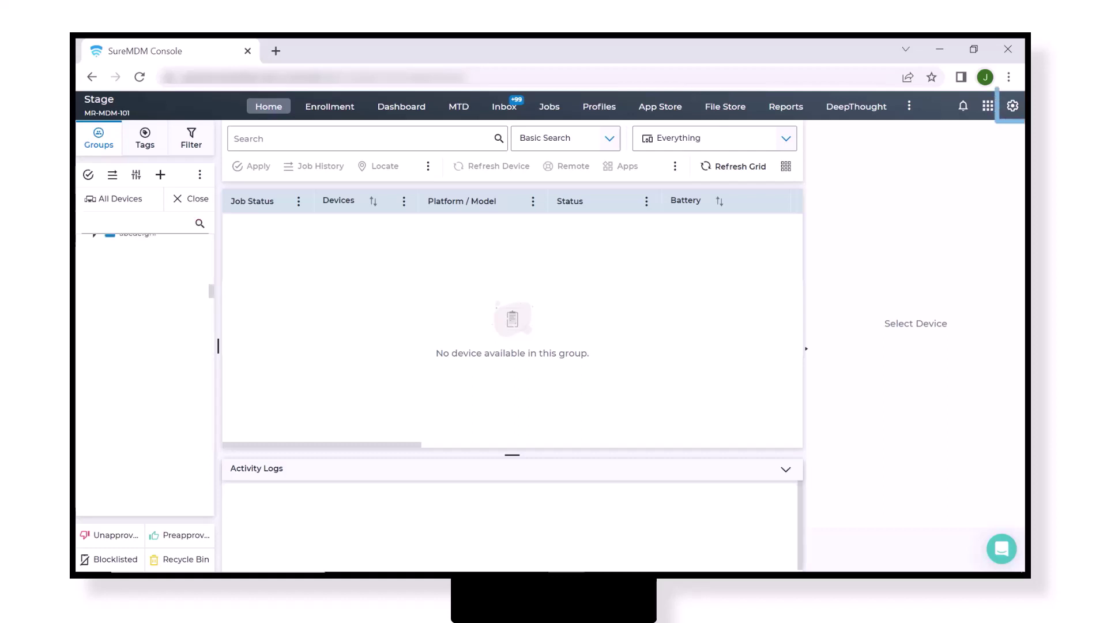
Begin Android Enterprise enrollment with a Gmail account from the gear menu's Account Settings.
click(1013, 106)
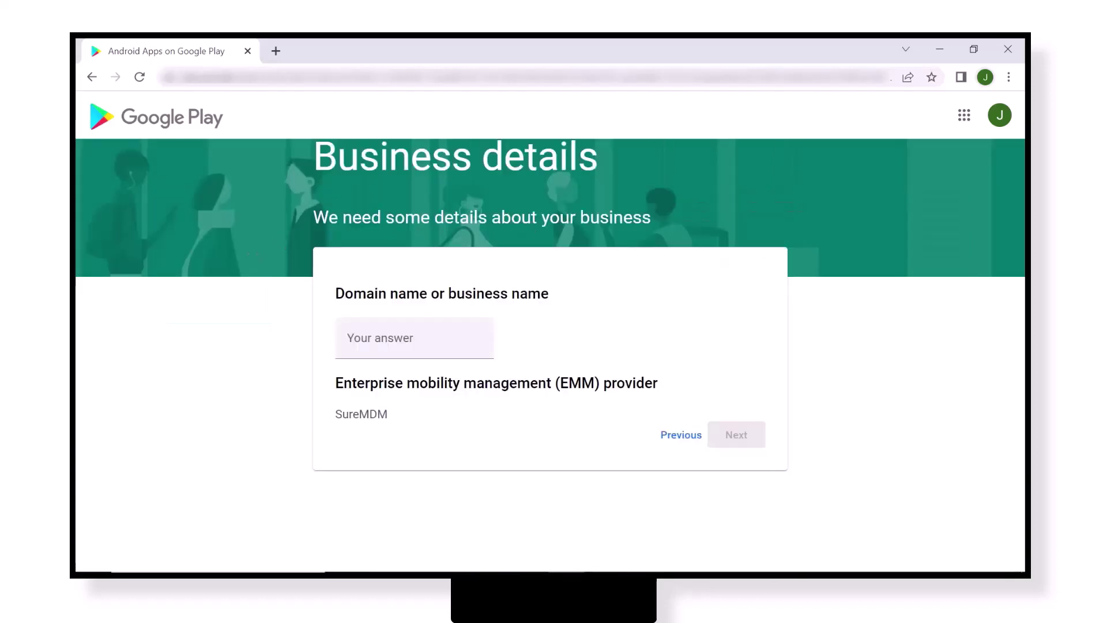
Register business 'Cyberdine' in Managed Google Play, accept the agreement, and complete registration.
text(Cyberdine)
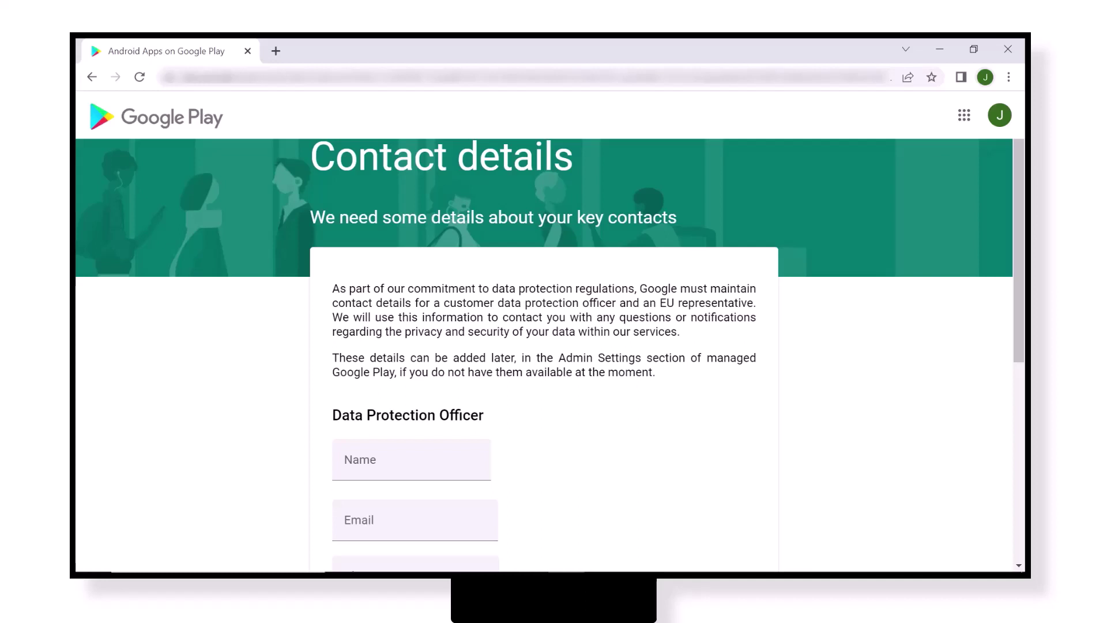
scroll(549, 353, down, 3)
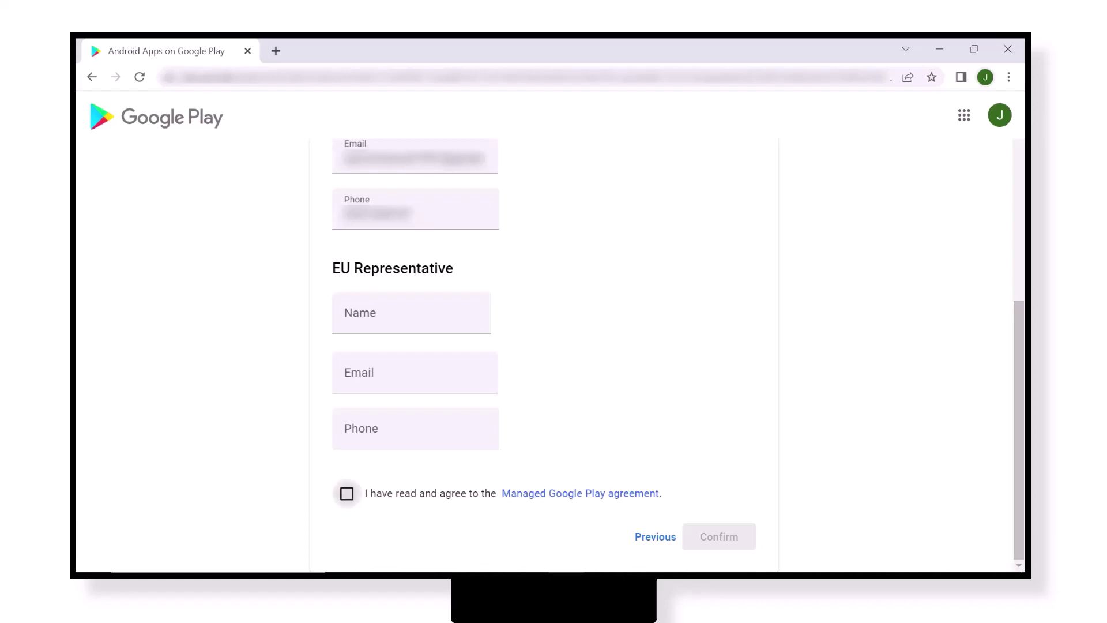
click(346, 493)
click(719, 537)
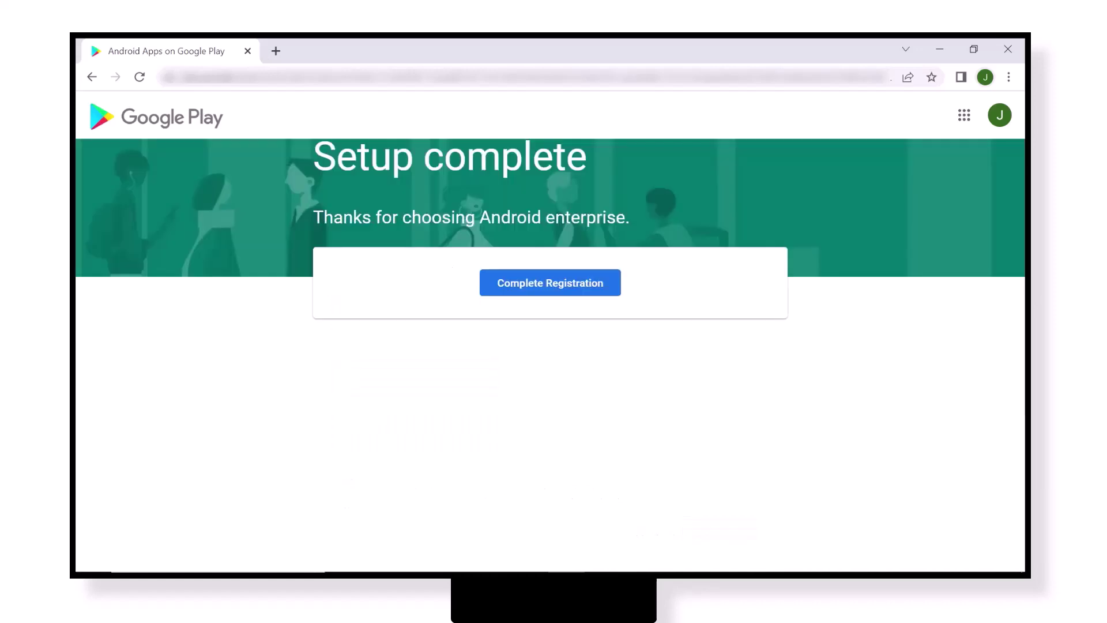
click(550, 283)
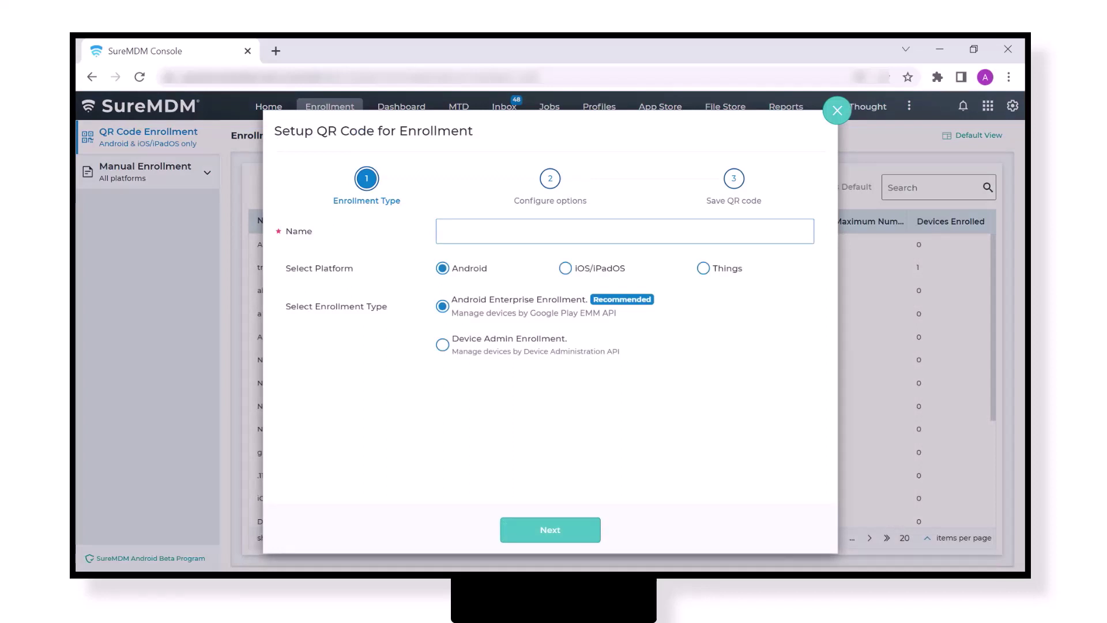
Name the Android Enterprise enrollment QR code 'QR 1' and proceed through the wizard.
text(QR 1)
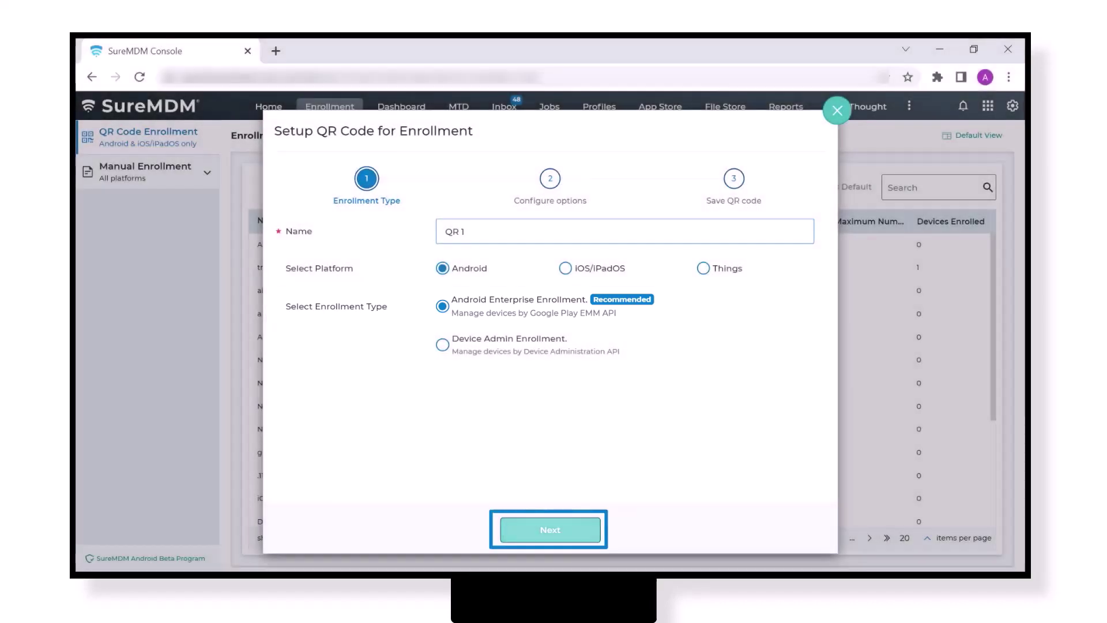
click(550, 530)
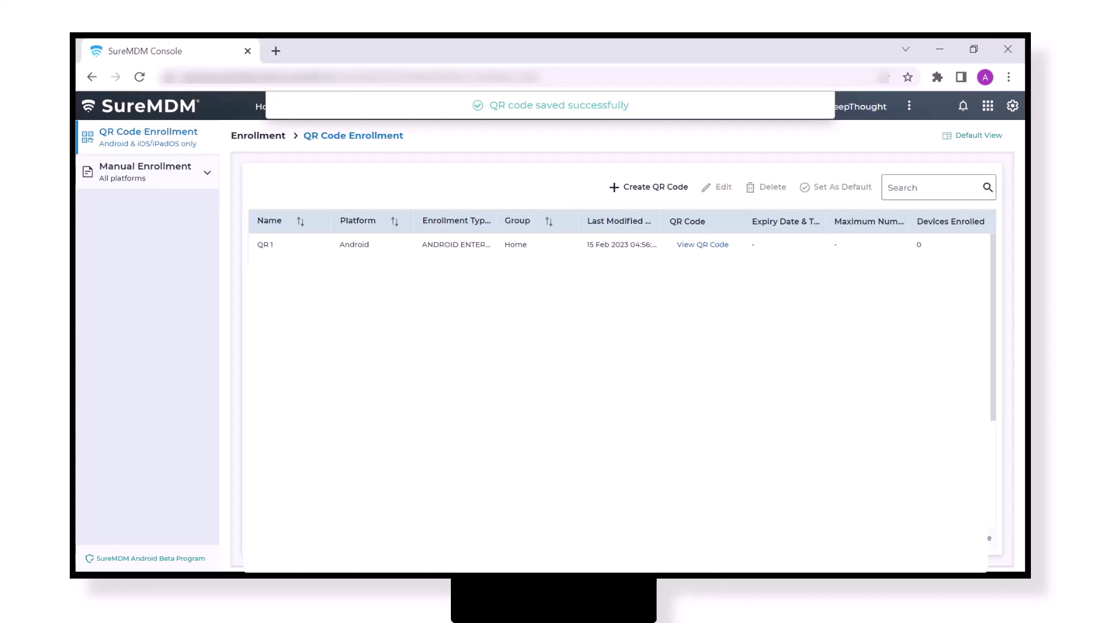
Select the QR 1 entry and view its enrollment code with setup instructions.
click(703, 245)
click(703, 244)
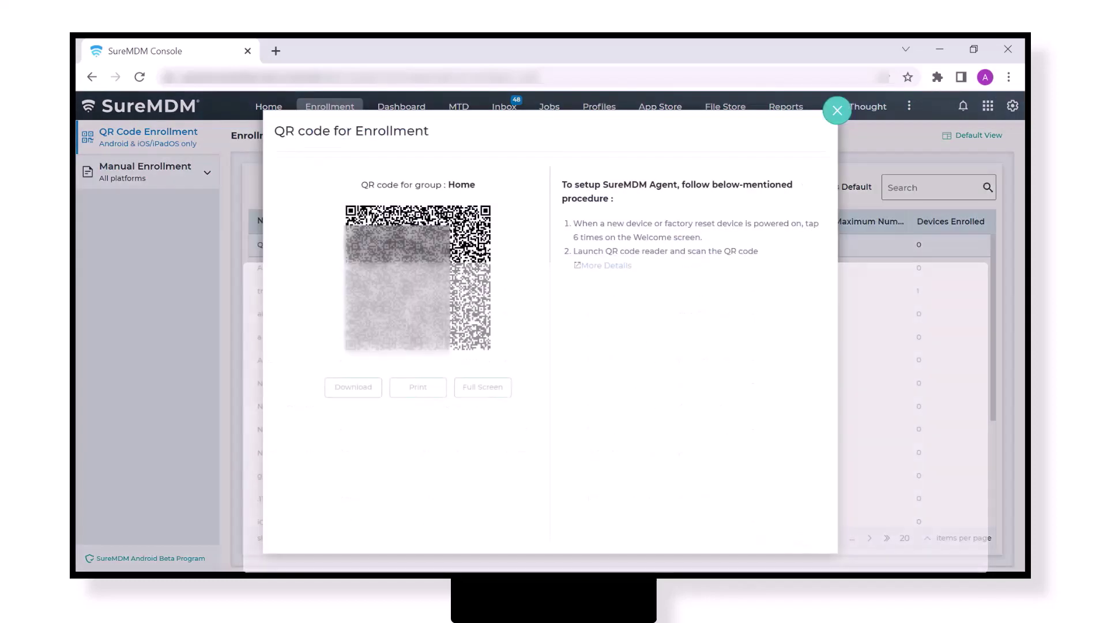